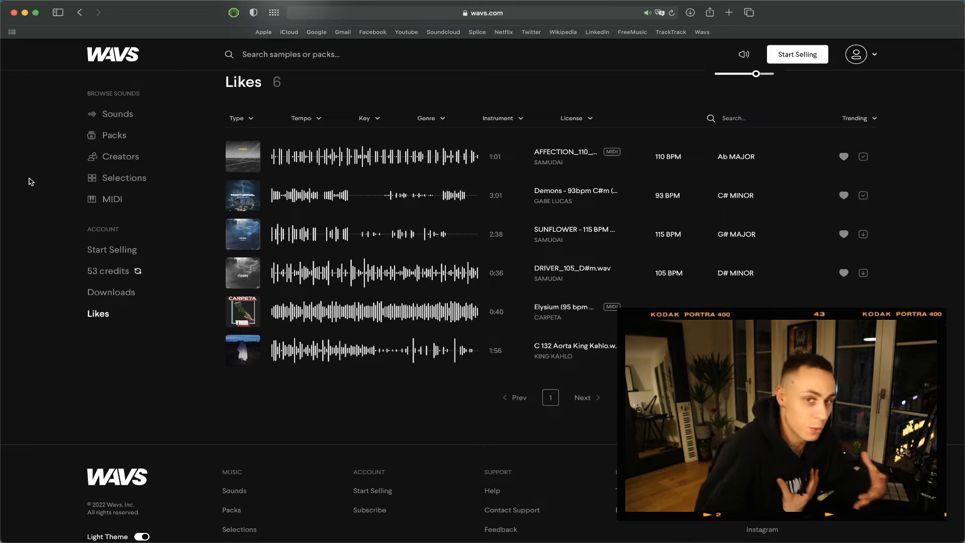
Preview the "Demons - 93bpm C#m" sample from the liked sounds.
{"action": "mouse_move", "coordinate": [241, 157]}
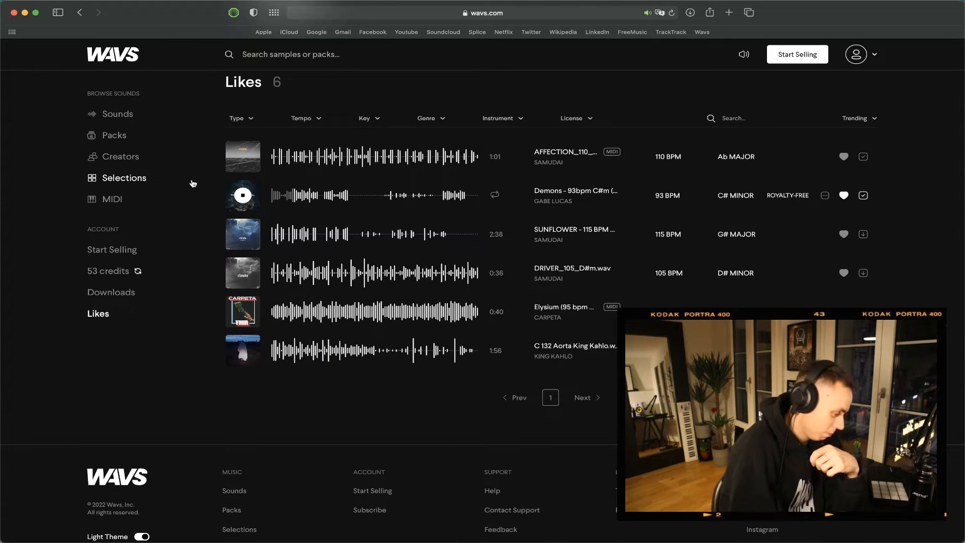
{"action": "left_click", "coordinate": [244, 196]}
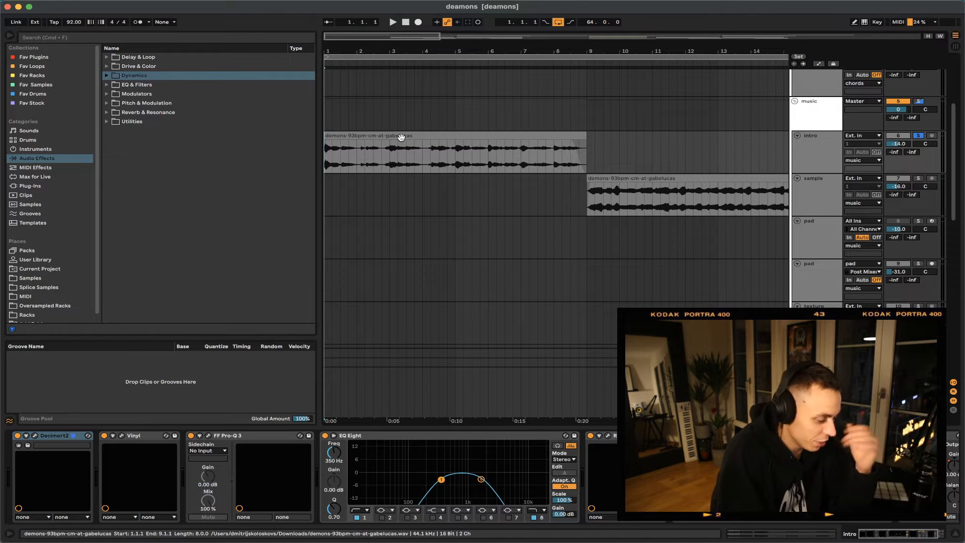
In the deamons project in Ableton Live, select the intro track's demons-93bpm sample clip and play it.
{"action": "left_click", "coordinate": [401, 137]}
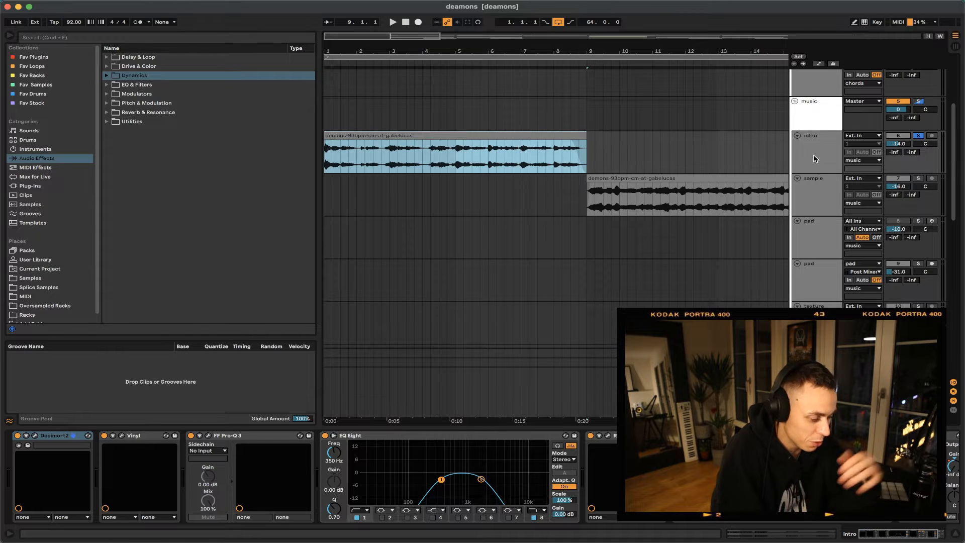
{"action": "left_click", "coordinate": [814, 159]}
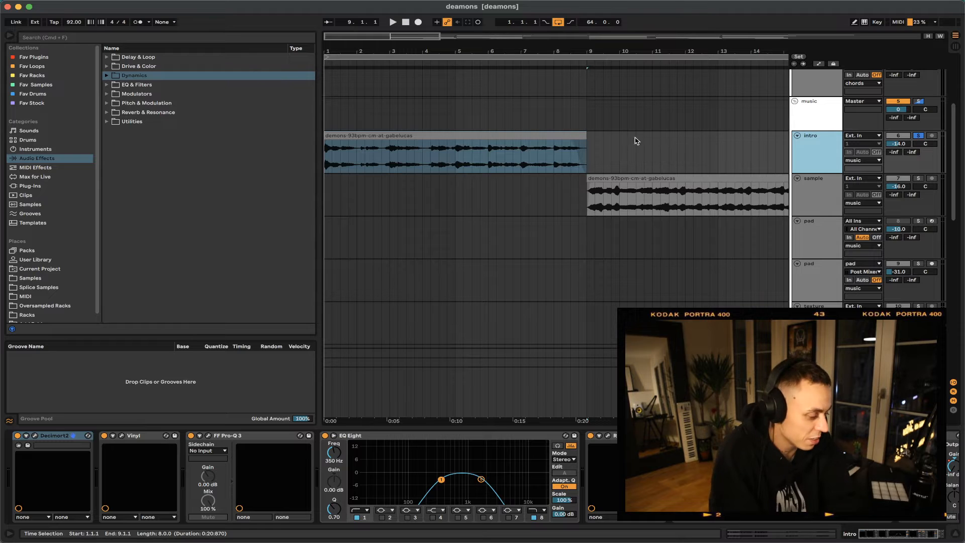
{"action": "left_click", "coordinate": [565, 135]}
{"action": "key", "text": "space"}
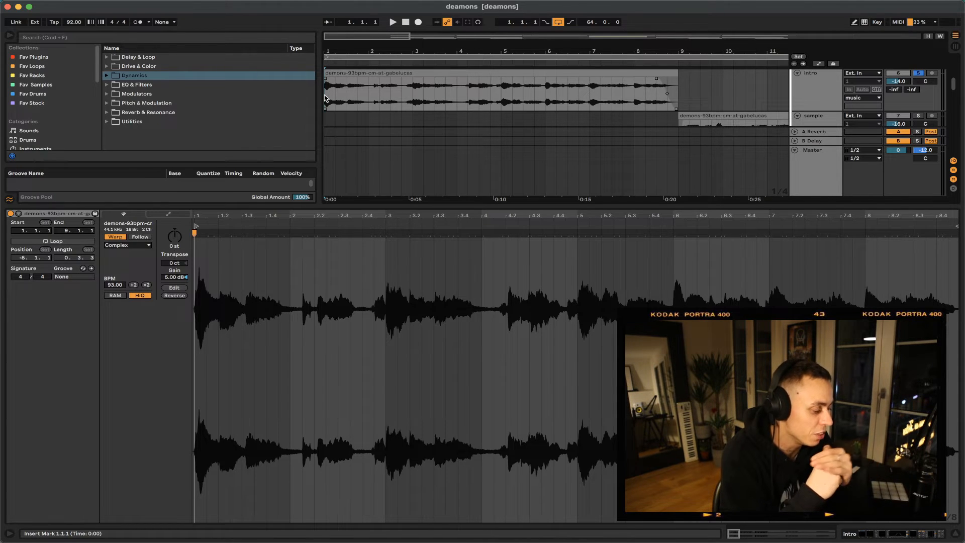
Examine the intro clip's waveform and its place in the arrangement, and open the track's Decimort2 plug-in.
{"action": "left_click", "coordinate": [358, 73]}
{"action": "left_click_drag", "start_coordinate": [332, 56], "coordinate": [332, 85]}
{"action": "scroll", "coordinate": [338, 90], "scroll_direction": "up", "scroll_amount": 1}
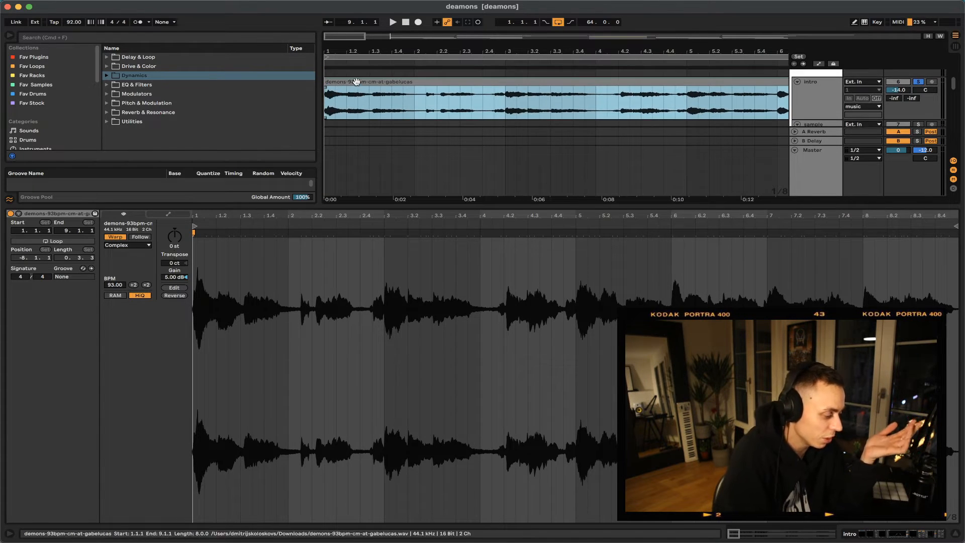
{"action": "left_click_drag", "start_coordinate": [385, 54], "coordinate": [339, 50]}
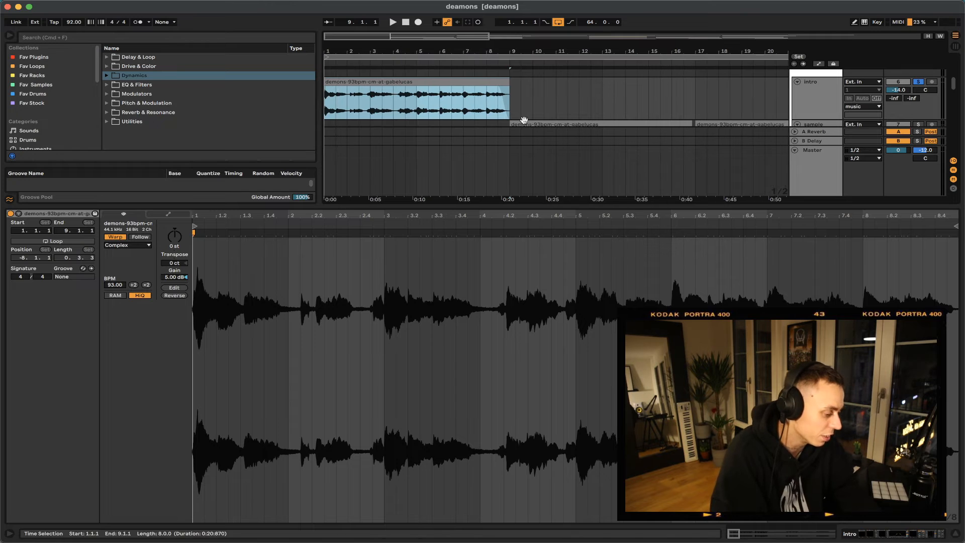
{"action": "left_click", "coordinate": [511, 104]}
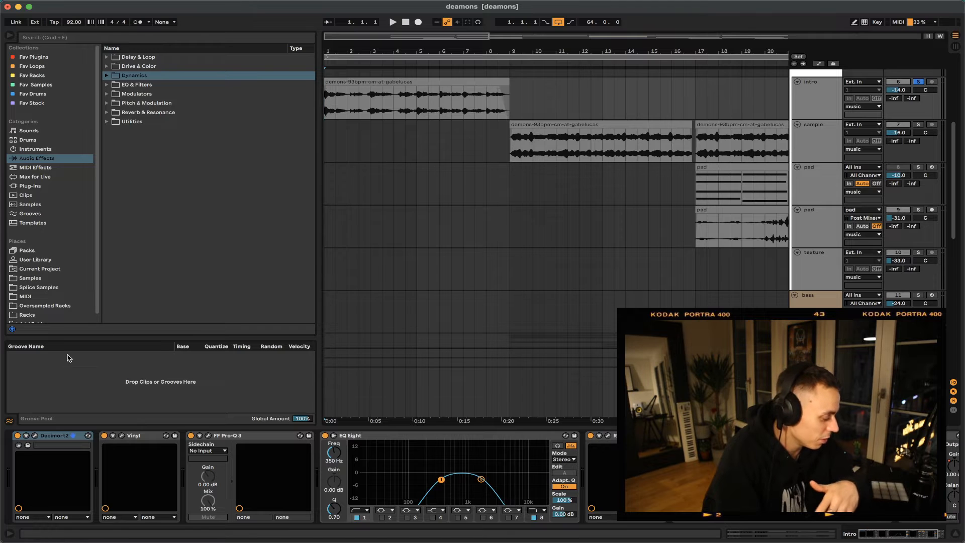
{"action": "left_click", "coordinate": [35, 436]}
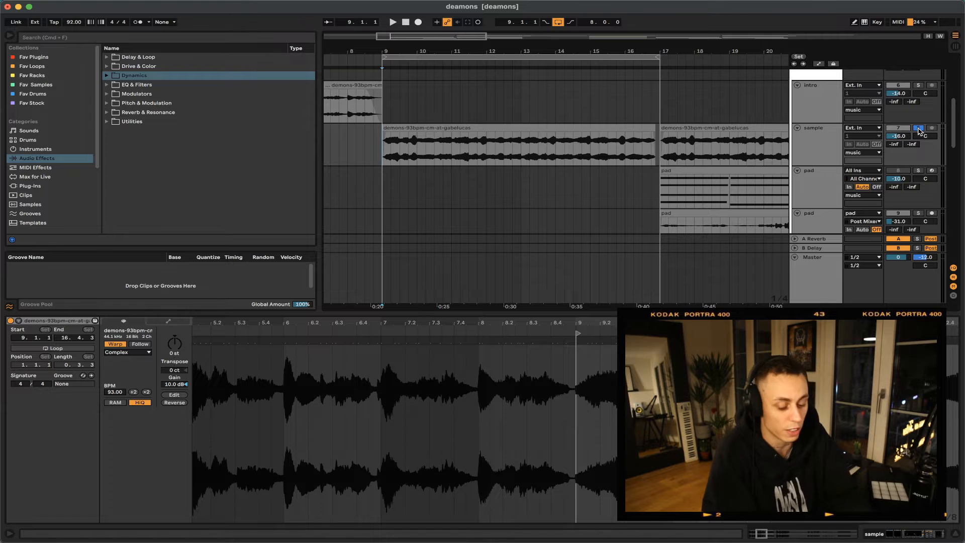
Play the soloed sample track from bar 9.
{"action": "key", "text": "space"}
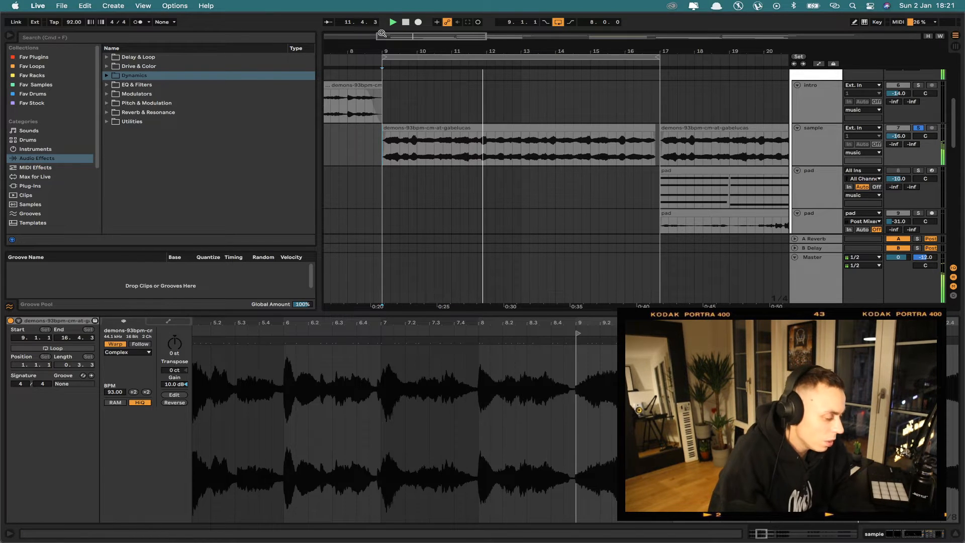
{"action": "left_click_drag", "start_coordinate": [420, 52], "coordinate": [412, 48]}
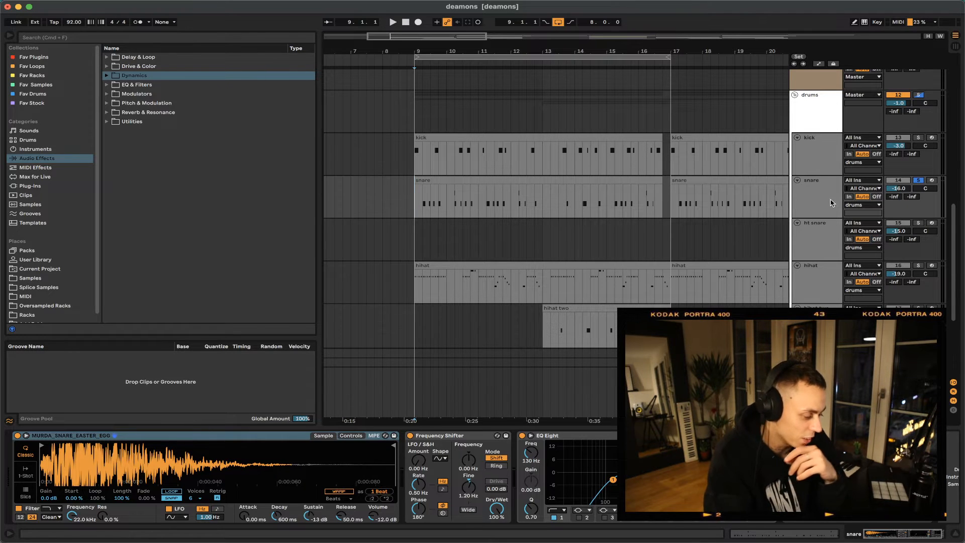
Play the soloed snare pattern from bar 9 and place the insert mark at the start of the first kick clip.
{"action": "key", "text": "space"}
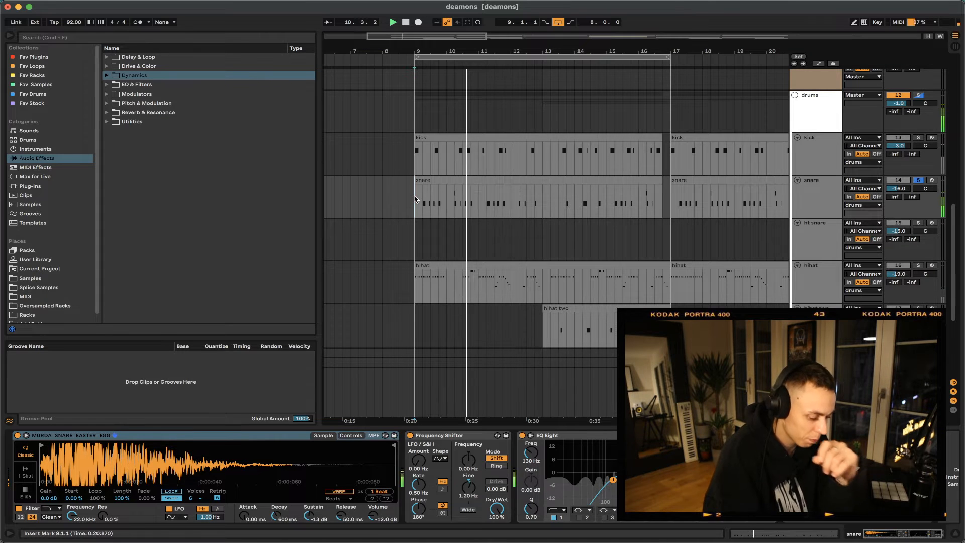
{"action": "left_click", "coordinate": [415, 164]}
{"action": "key", "text": "space"}
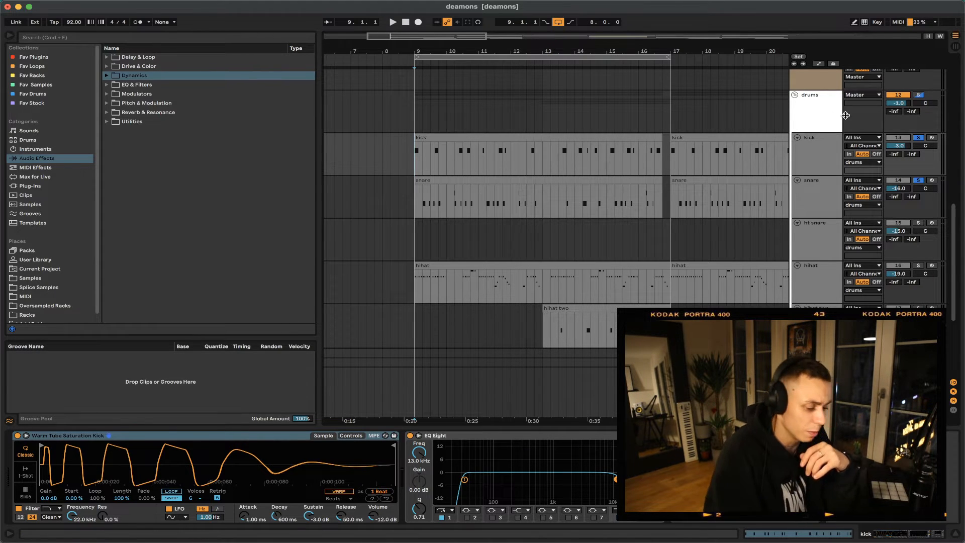
Play the soloed kick clip from bar 9, and solo the snare as well to hear both together.
{"action": "left_click", "coordinate": [553, 135]}
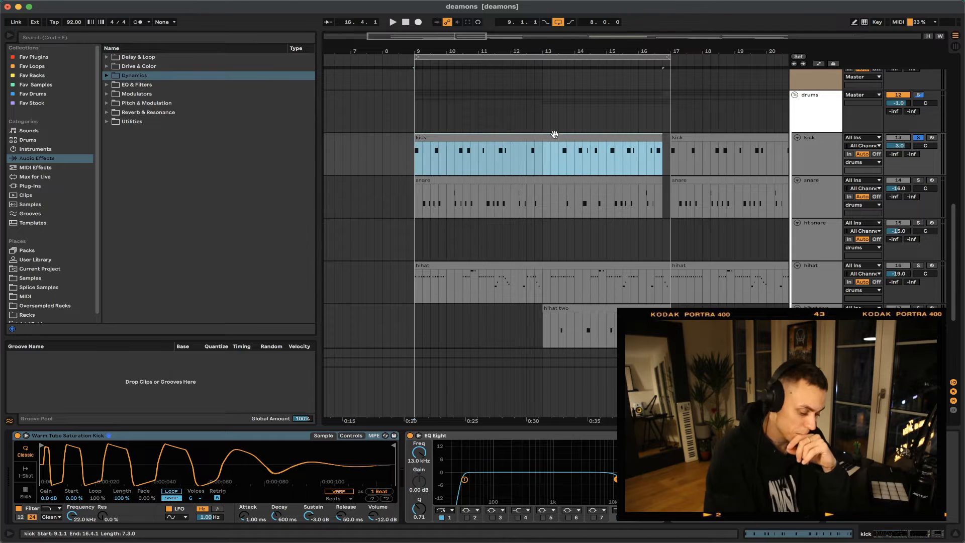
{"action": "key", "text": "space"}
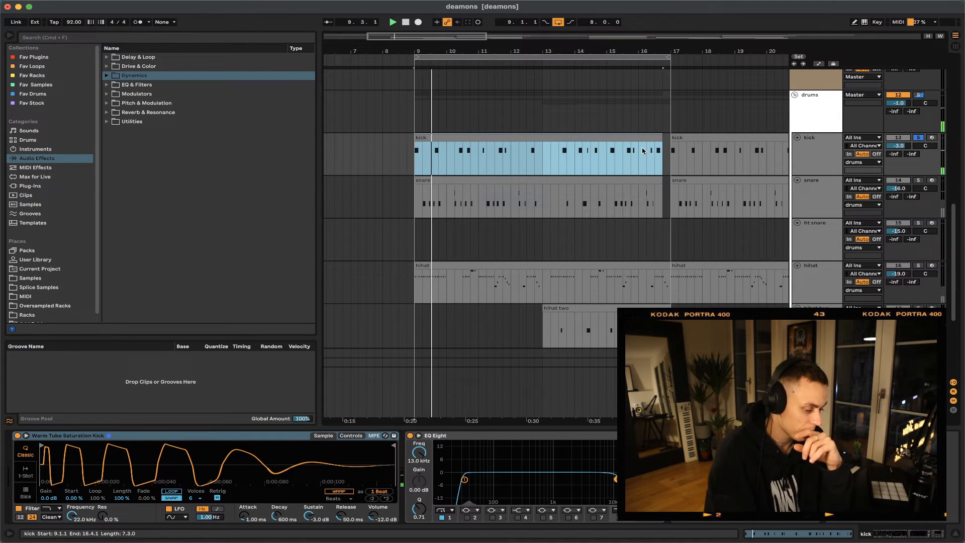
{"action": "left_click", "coordinate": [919, 180], "text": "super"}
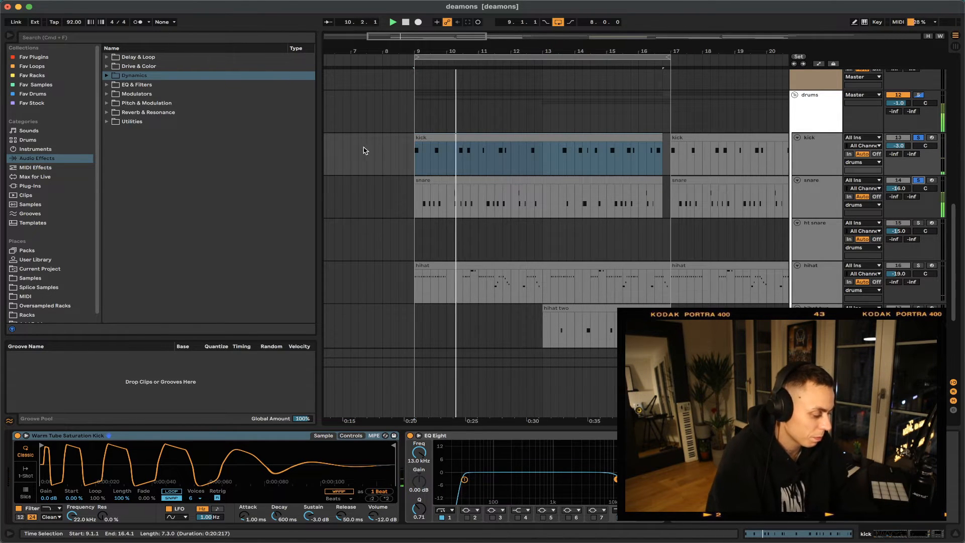
{"action": "left_click", "coordinate": [415, 158]}
{"action": "key", "text": "space"}
{"action": "key", "text": "space"}
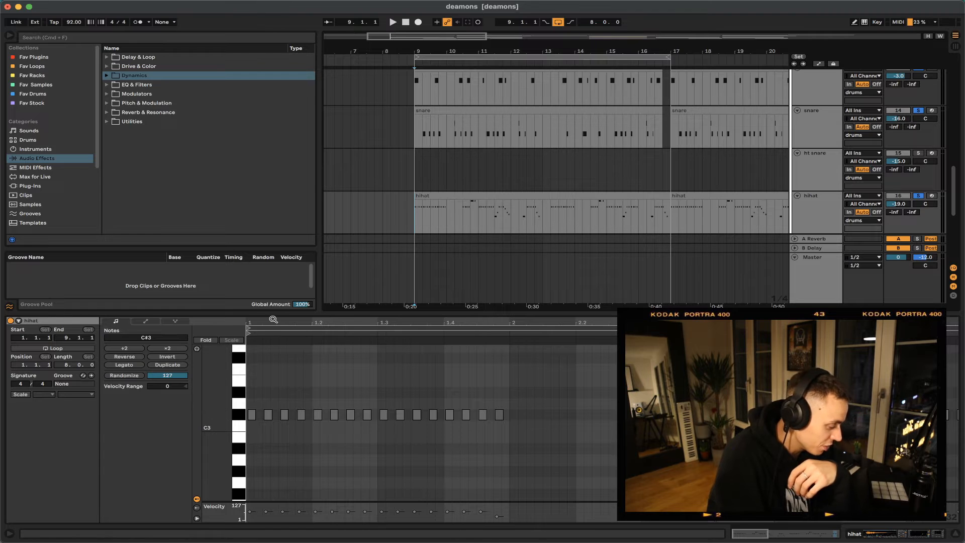
Examine the hihat clip's MIDI notes up close and place the insert mark at the clip's start at bar 9.
{"action": "left_click_drag", "start_coordinate": [256, 322], "coordinate": [258, 372]}
{"action": "scroll", "coordinate": [319, 408], "scroll_direction": "left", "scroll_amount": 2}
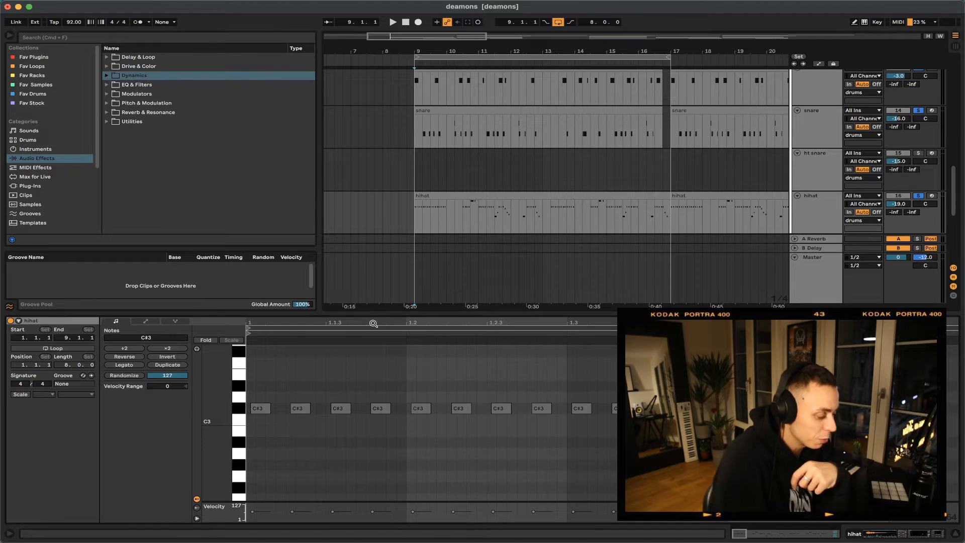
{"action": "left_click_drag", "start_coordinate": [374, 323], "coordinate": [373, 309]}
{"action": "left_click", "coordinate": [409, 220]}
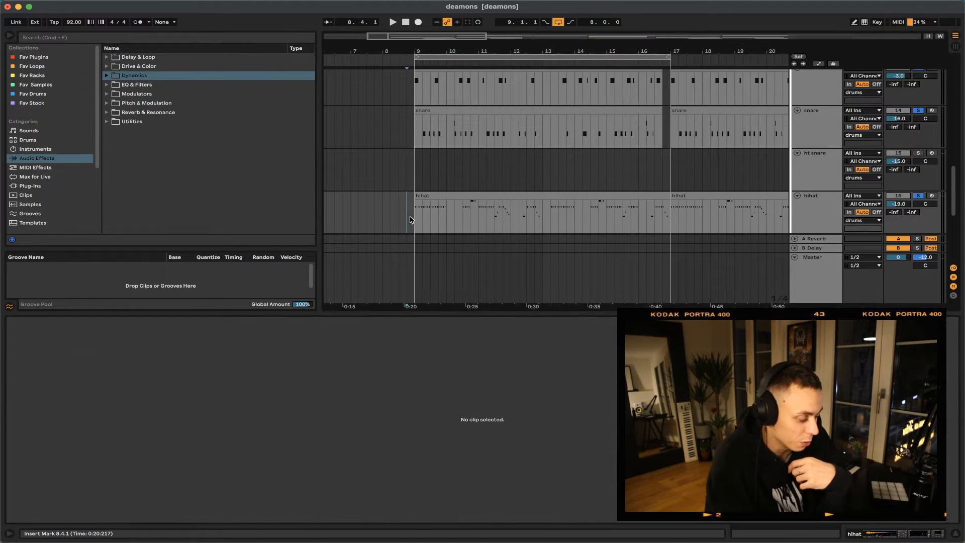
{"action": "left_click", "coordinate": [416, 220]}
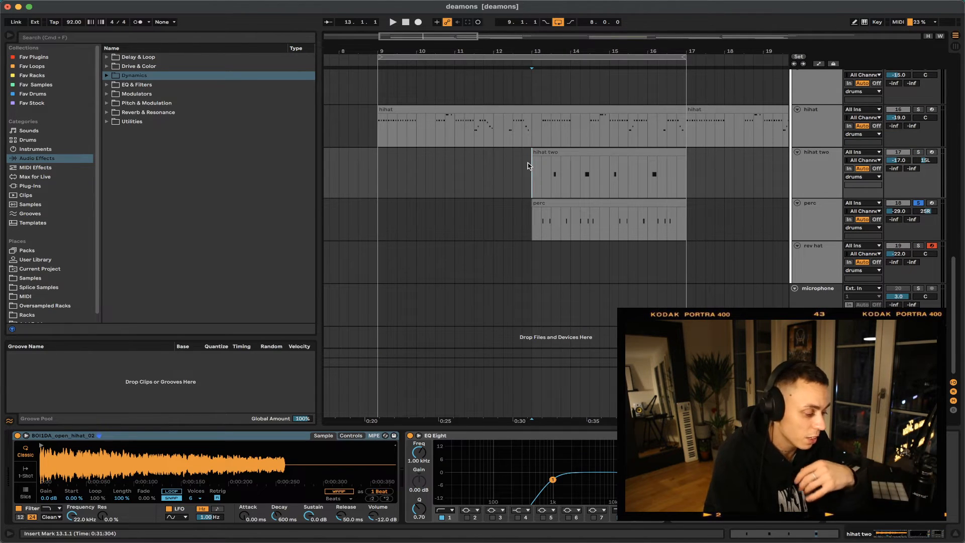
Place the insert mark at the start of the perc clip at bar 13 and look over the drum track clips.
{"action": "left_click", "coordinate": [534, 220]}
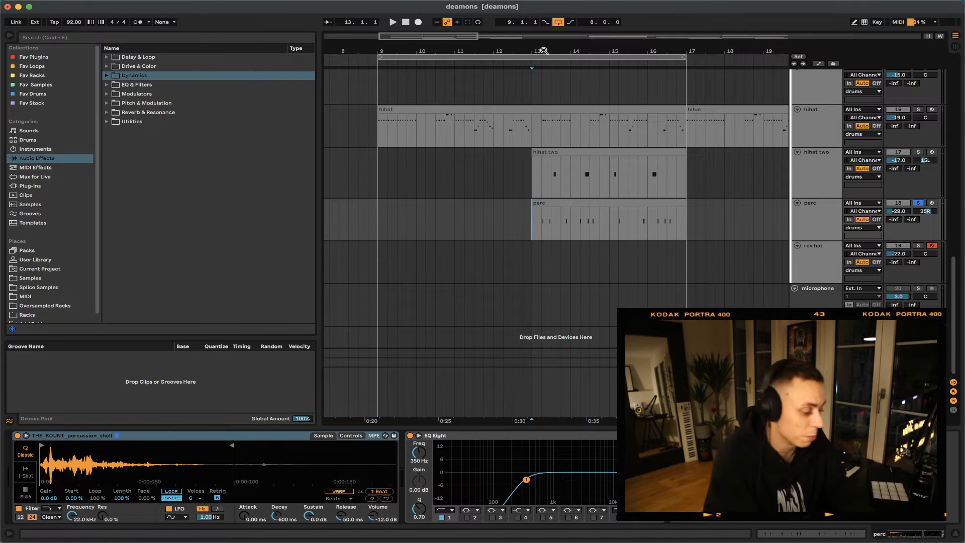
{"action": "left_click_drag", "start_coordinate": [544, 50], "coordinate": [544, 32]}
{"action": "scroll", "coordinate": [508, 157], "scroll_direction": "left", "scroll_amount": 1}
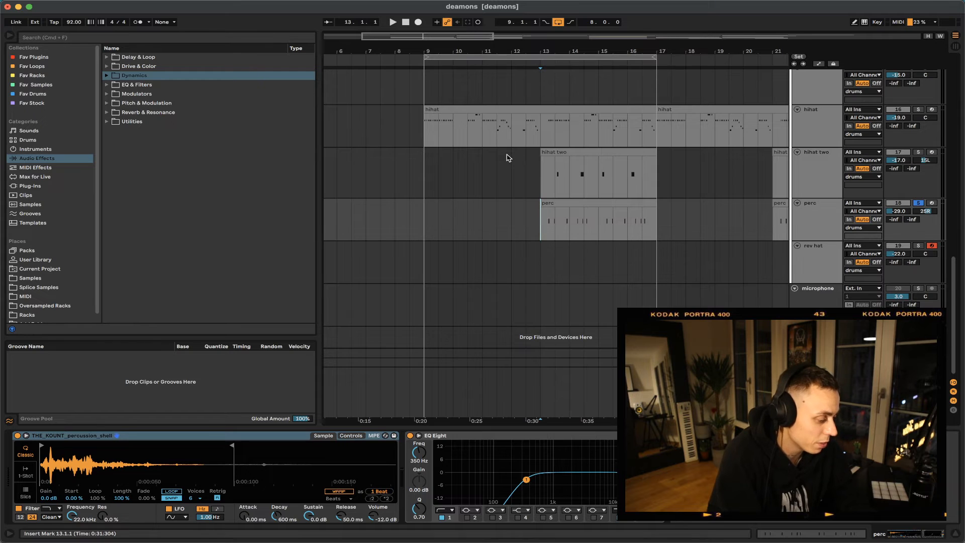
{"action": "scroll", "coordinate": [509, 157], "scroll_direction": "left", "scroll_amount": 2}
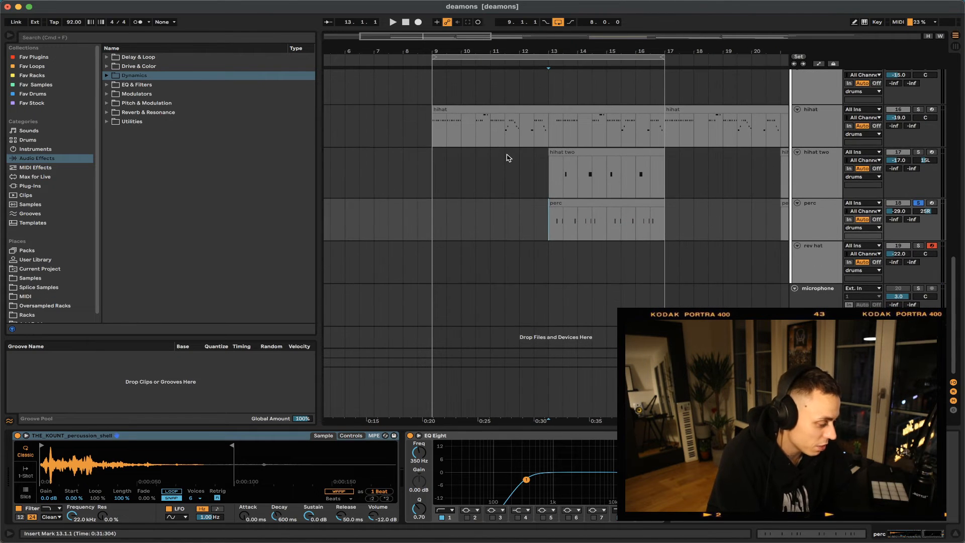
{"action": "scroll", "coordinate": [508, 157], "scroll_direction": "right", "scroll_amount": 3}
{"action": "scroll", "coordinate": [509, 157], "scroll_direction": "up", "scroll_amount": 1}
{"action": "scroll", "coordinate": [507, 158], "scroll_direction": "up", "scroll_amount": 3}
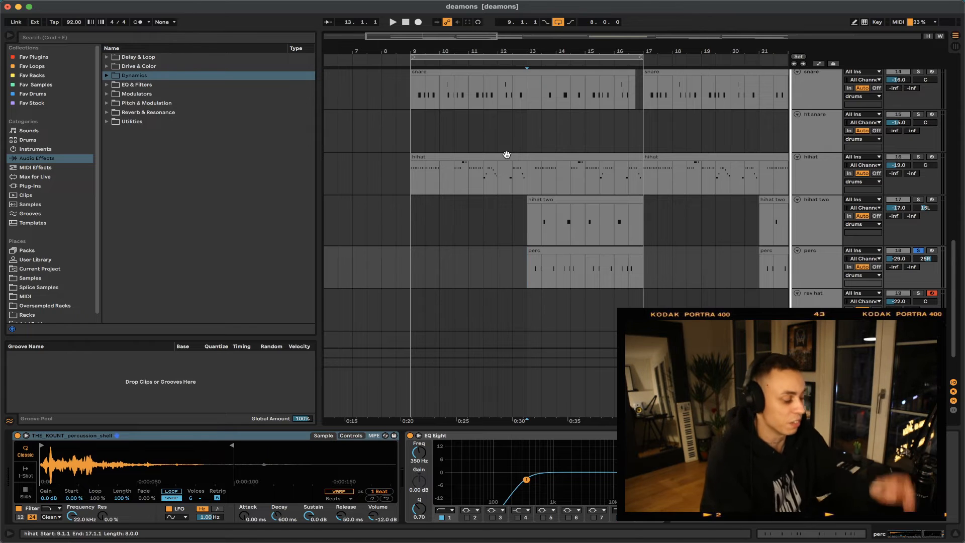
{"action": "scroll", "coordinate": [507, 156], "scroll_direction": "up", "scroll_amount": 4}
{"action": "scroll", "coordinate": [506, 156], "scroll_direction": "left", "scroll_amount": 2}
{"action": "scroll", "coordinate": [507, 157], "scroll_direction": "up", "scroll_amount": 2}
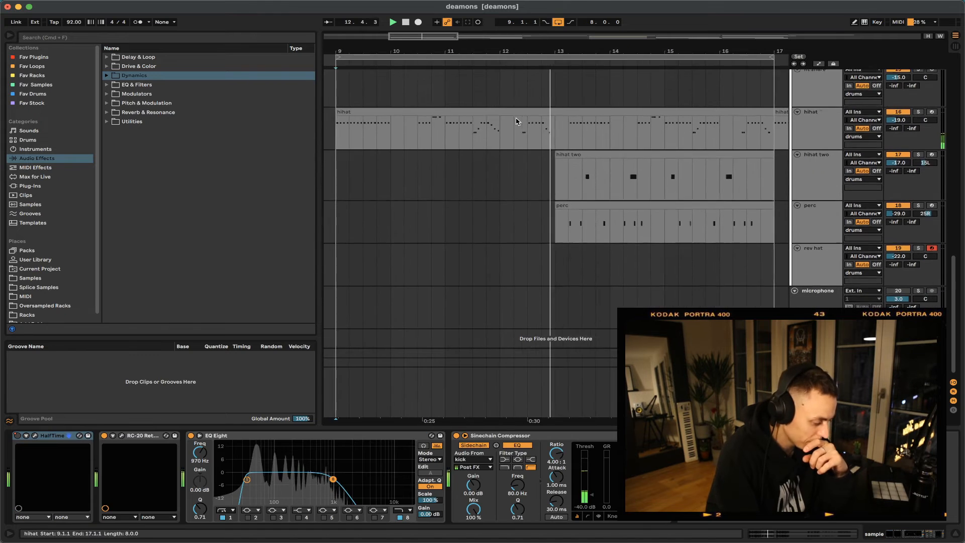
Review the drum, bass and texture clips during playback and place the insert mark at the first kick clip's start.
{"action": "scroll", "coordinate": [517, 122], "scroll_direction": "right", "scroll_amount": 1}
{"action": "left_click_drag", "start_coordinate": [508, 48], "coordinate": [508, 11]}
{"action": "scroll", "coordinate": [436, 221], "scroll_direction": "up", "scroll_amount": 12}
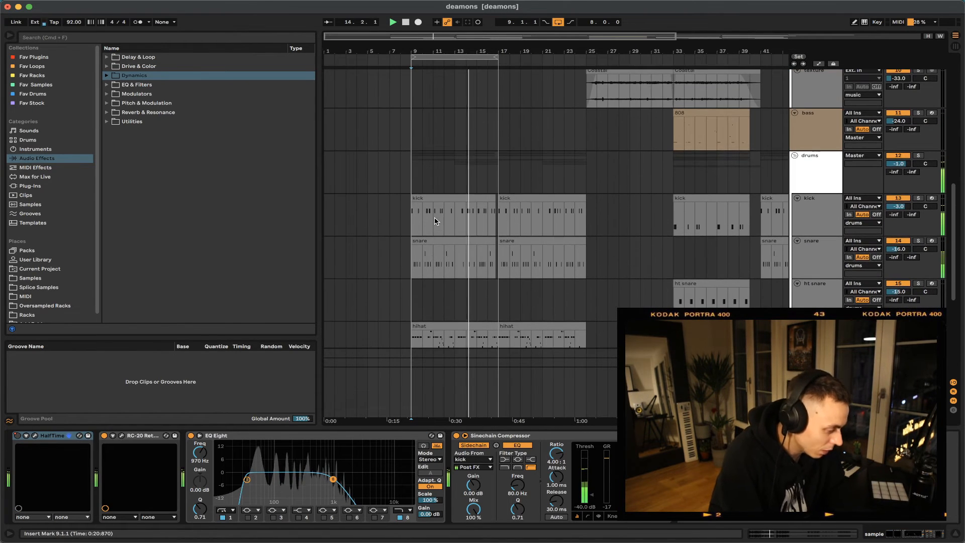
{"action": "scroll", "coordinate": [436, 221], "scroll_direction": "down", "scroll_amount": 4}
{"action": "left_click_drag", "start_coordinate": [413, 49], "coordinate": [413, 70]}
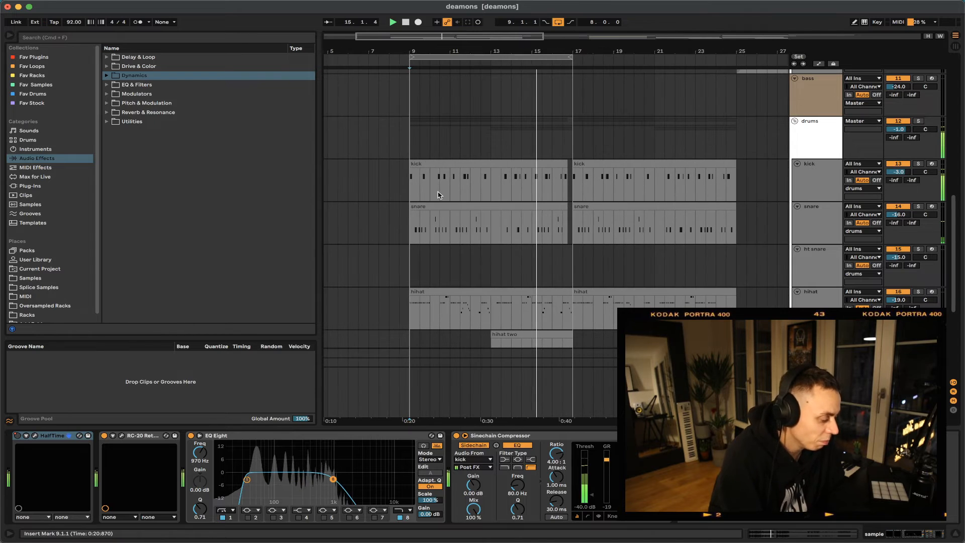
{"action": "left_click", "coordinate": [407, 183]}
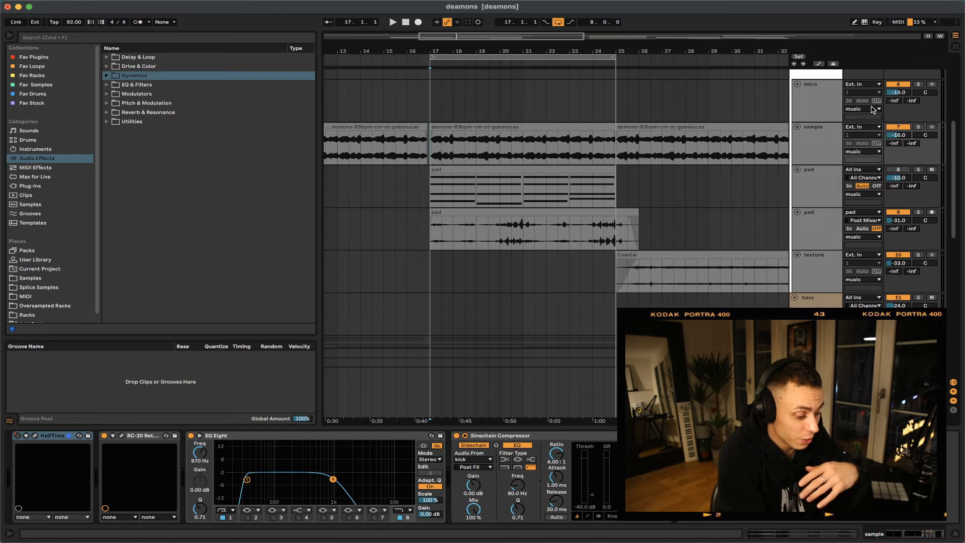
Play the section from bar 17 and move the loop to the sample clip spanning bars 25 to 33.
{"action": "key", "text": "space"}
{"action": "scroll", "coordinate": [429, 147], "scroll_direction": "down", "scroll_amount": 4}
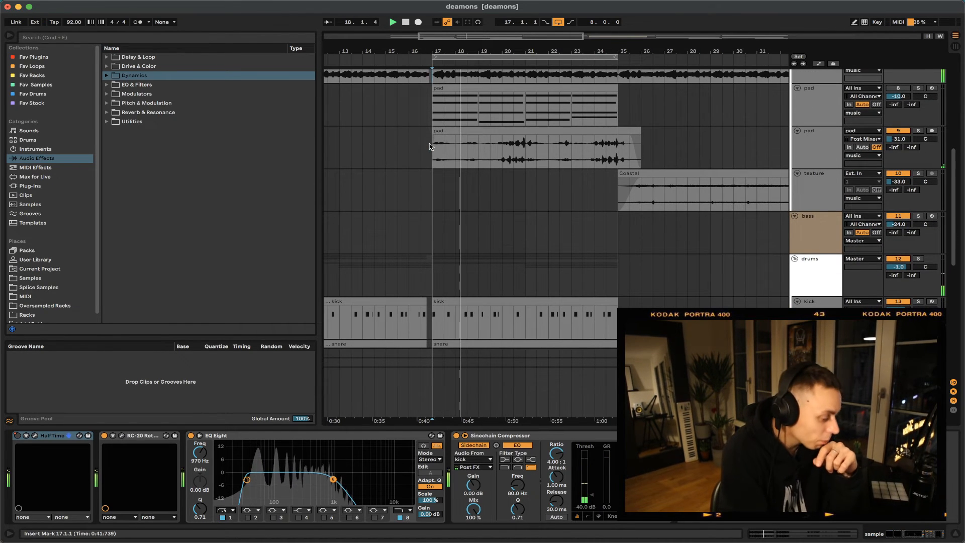
{"action": "left_click_drag", "start_coordinate": [482, 52], "coordinate": [565, 54]}
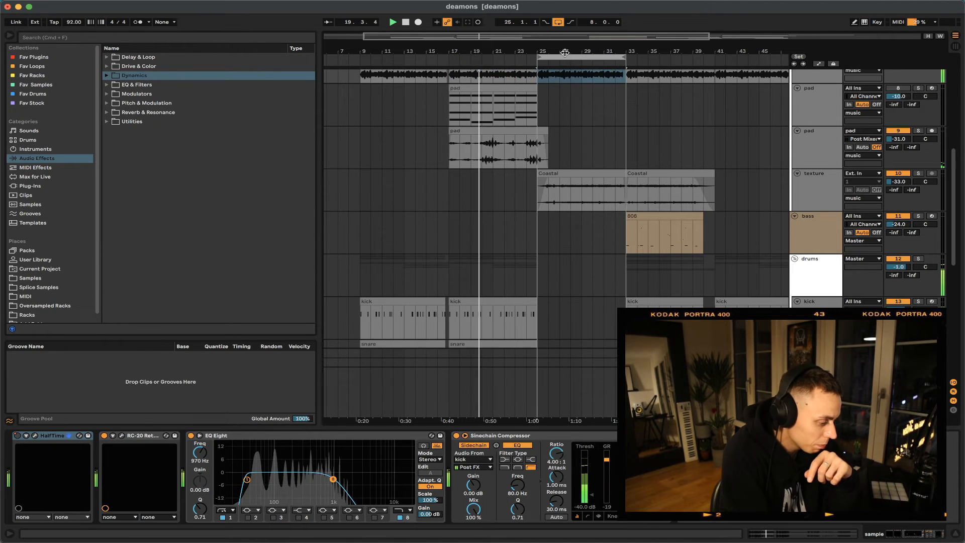
{"action": "scroll", "coordinate": [587, 132], "scroll_direction": "up", "scroll_amount": 2}
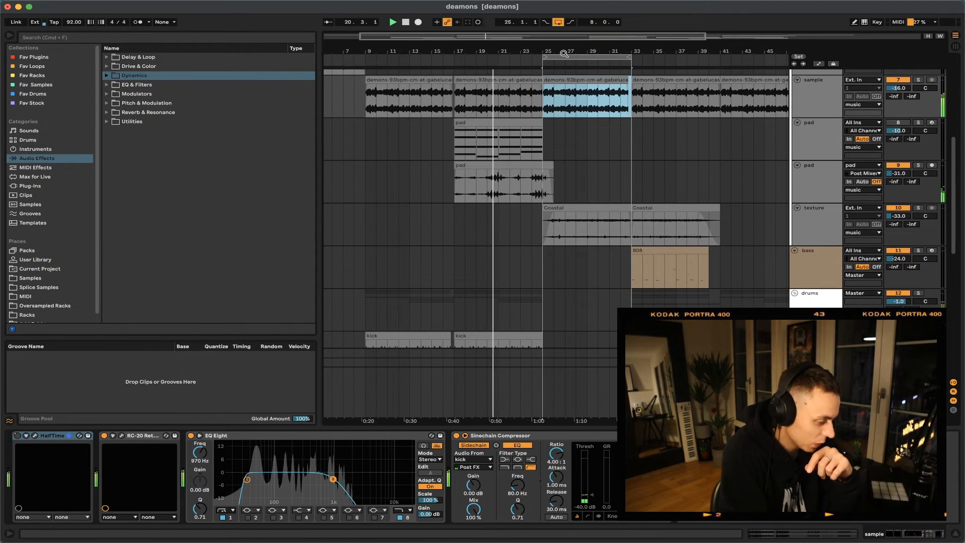
{"action": "left_click_drag", "start_coordinate": [564, 52], "coordinate": [521, 63]}
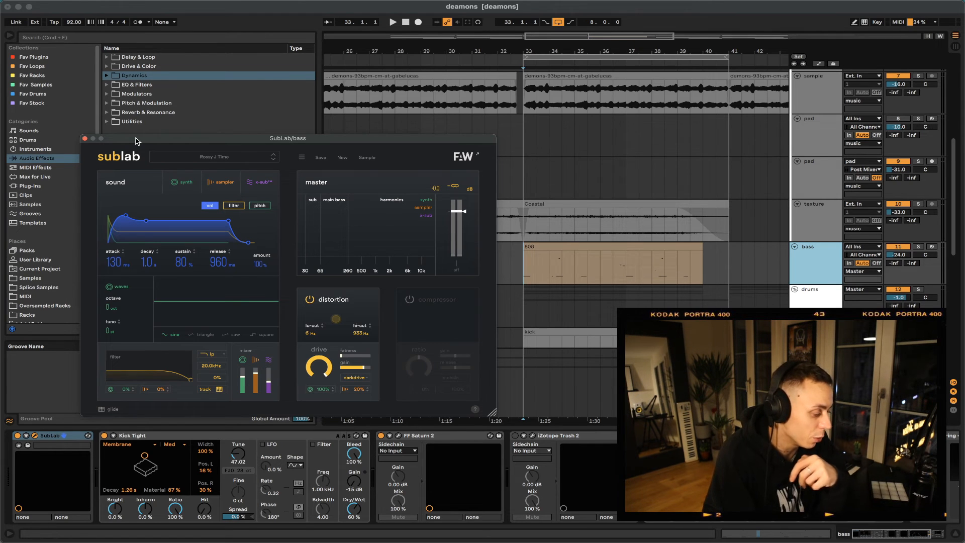
Play the soloed 808 bass clip from bar 33 and show the bass track's SubLab plug-in.
{"action": "left_click", "coordinate": [85, 138]}
{"action": "left_click", "coordinate": [524, 249]}
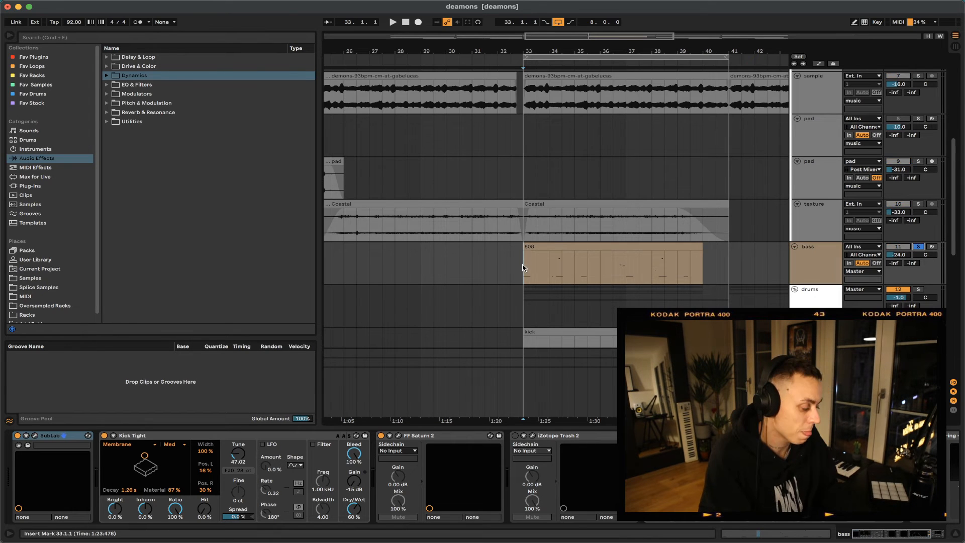
{"action": "key", "text": "space"}
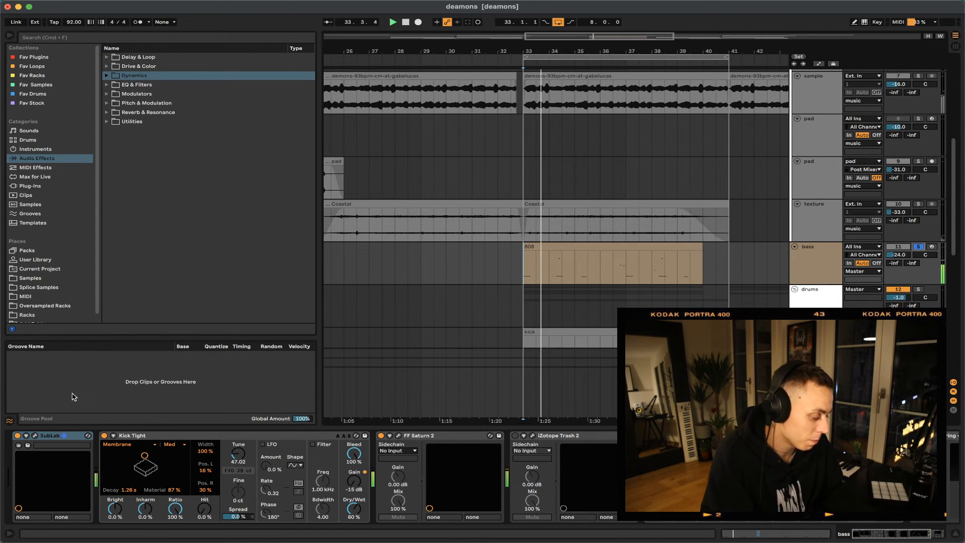
{"action": "left_click", "coordinate": [34, 435]}
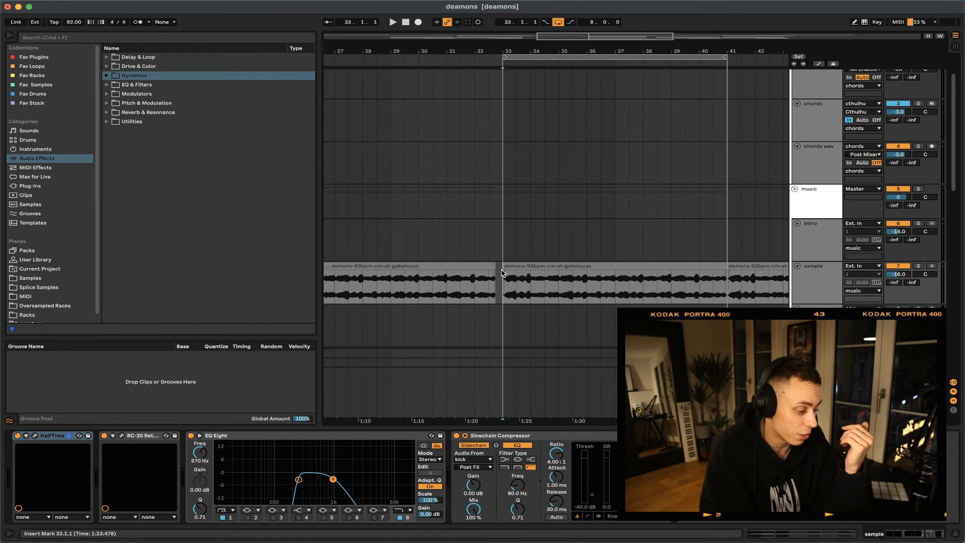
Extend the loop from bar 33 to 12 bars long and place the insert mark at bar 41 on the upper pad track.
{"action": "scroll", "coordinate": [760, 238], "scroll_direction": "down", "scroll_amount": 4}
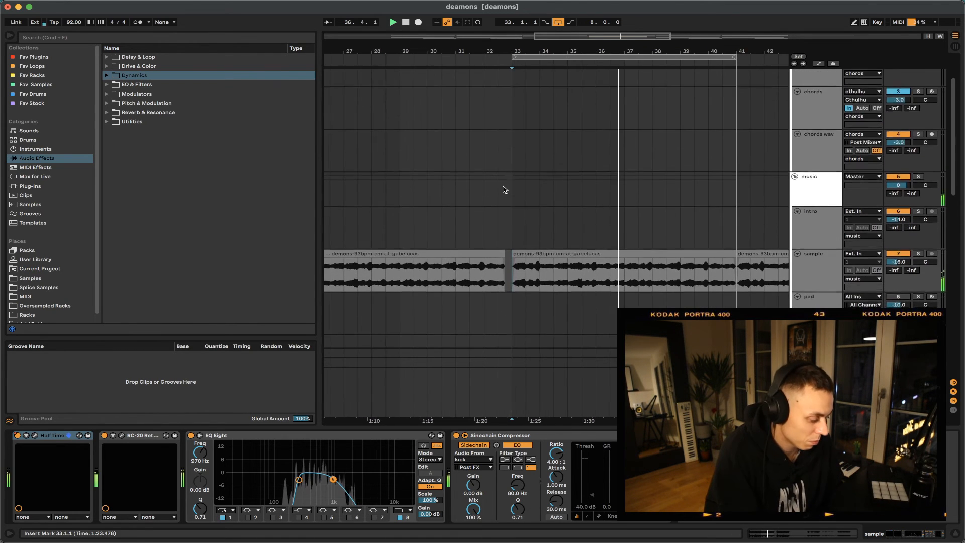
{"action": "scroll", "coordinate": [502, 187], "scroll_direction": "down", "scroll_amount": 4}
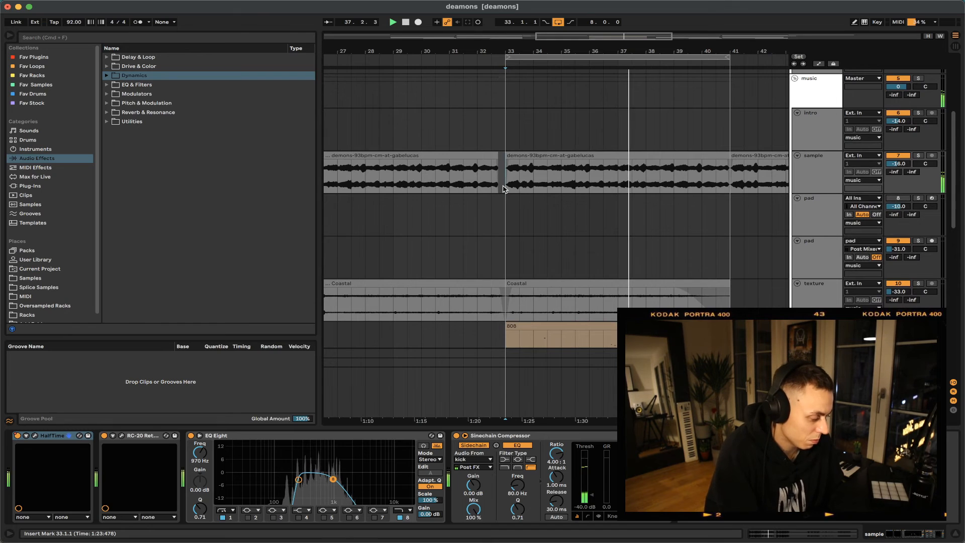
{"action": "scroll", "coordinate": [503, 187], "scroll_direction": "down", "scroll_amount": 1}
{"action": "left_click_drag", "start_coordinate": [566, 51], "coordinate": [566, 34]}
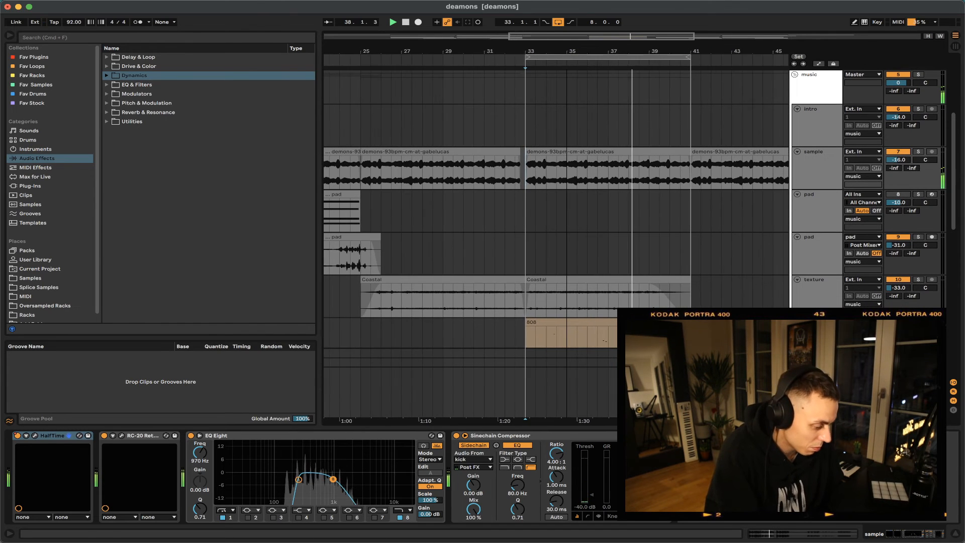
{"action": "scroll", "coordinate": [571, 118], "scroll_direction": "right", "scroll_amount": 1}
{"action": "left_click_drag", "start_coordinate": [662, 56], "coordinate": [745, 56]}
{"action": "left_click", "coordinate": [661, 210]}
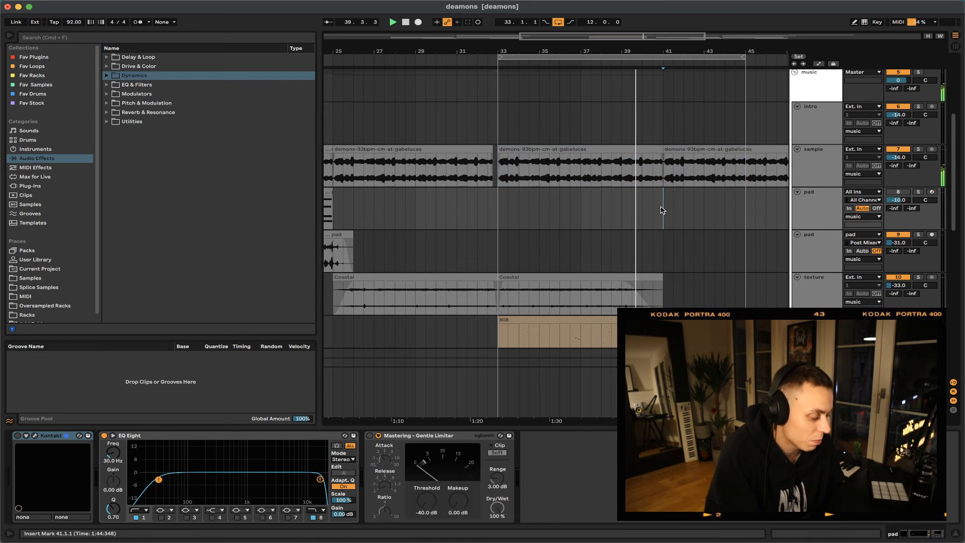